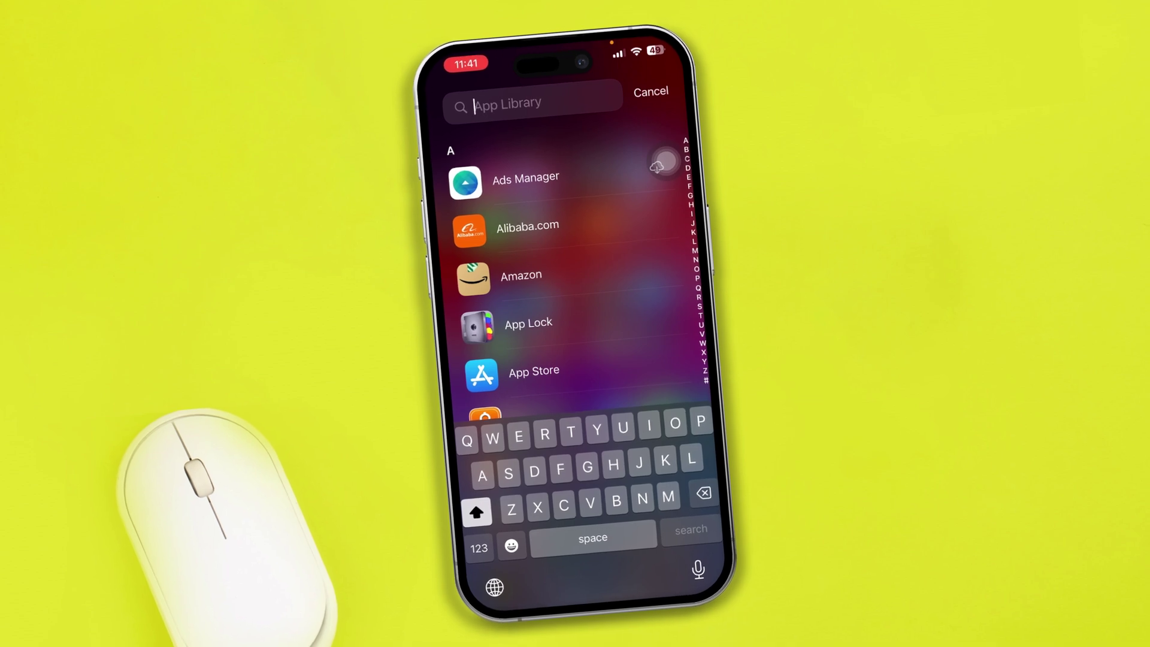
{"action": "type", "text": "What"}
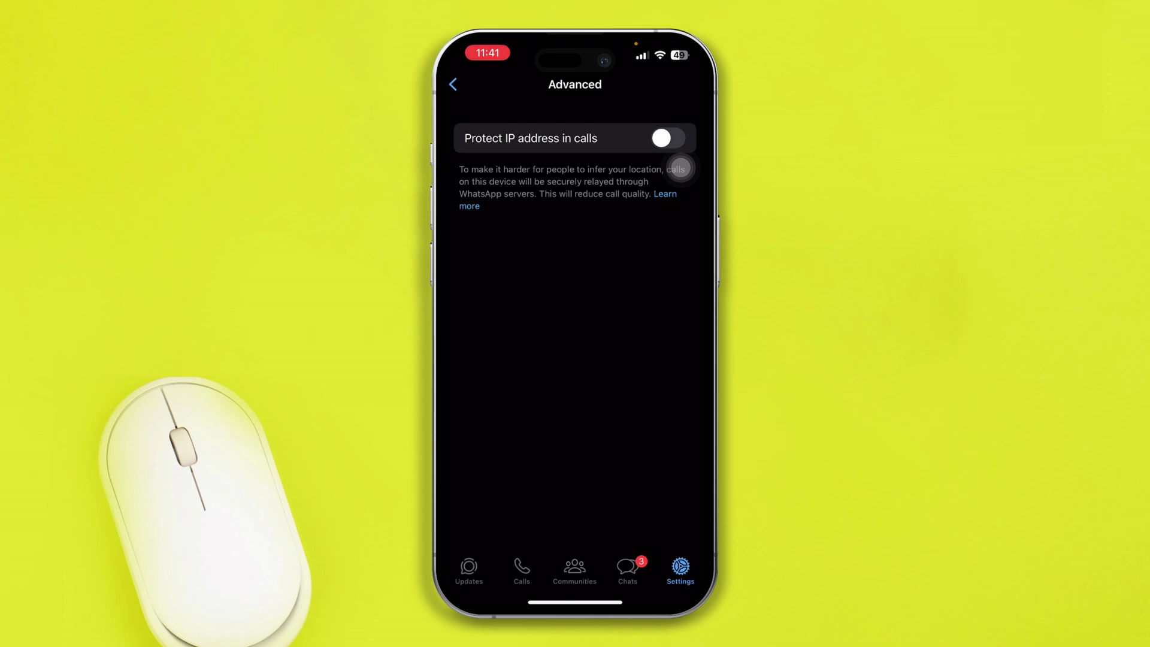
Launch WhatsApp from App Library search and switch on Protect IP address in calls under Privacy > Advanced.
{"action": "key", "text": "super+h"}
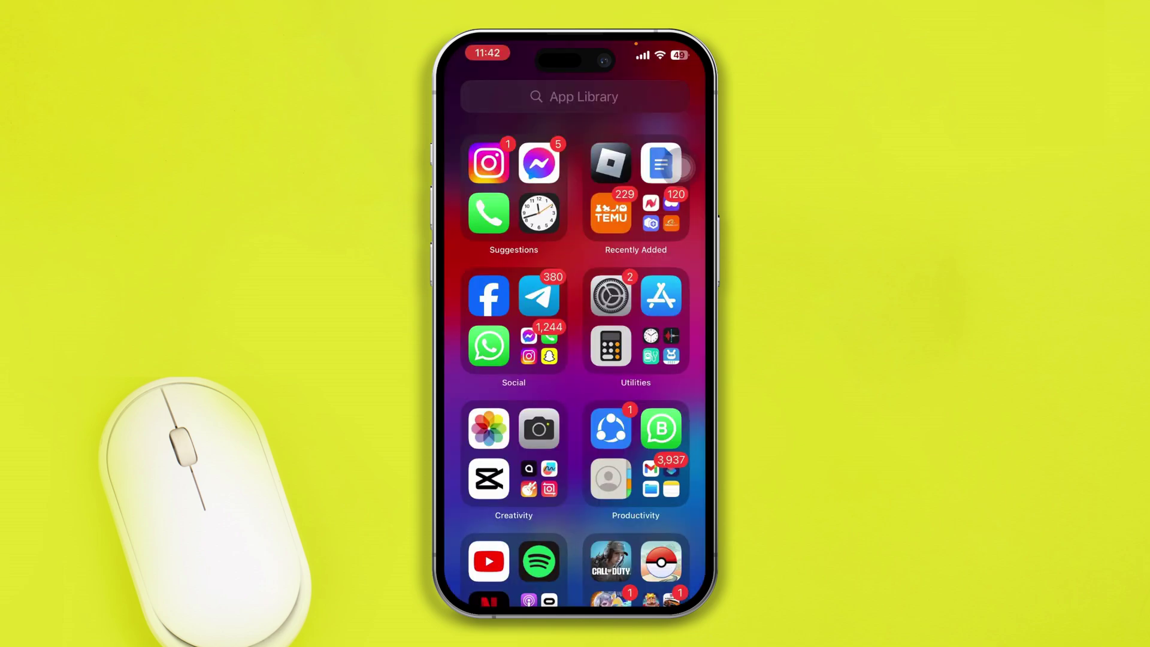
{"action": "key", "text": "super+space"}
{"action": "type", "text": "W"}
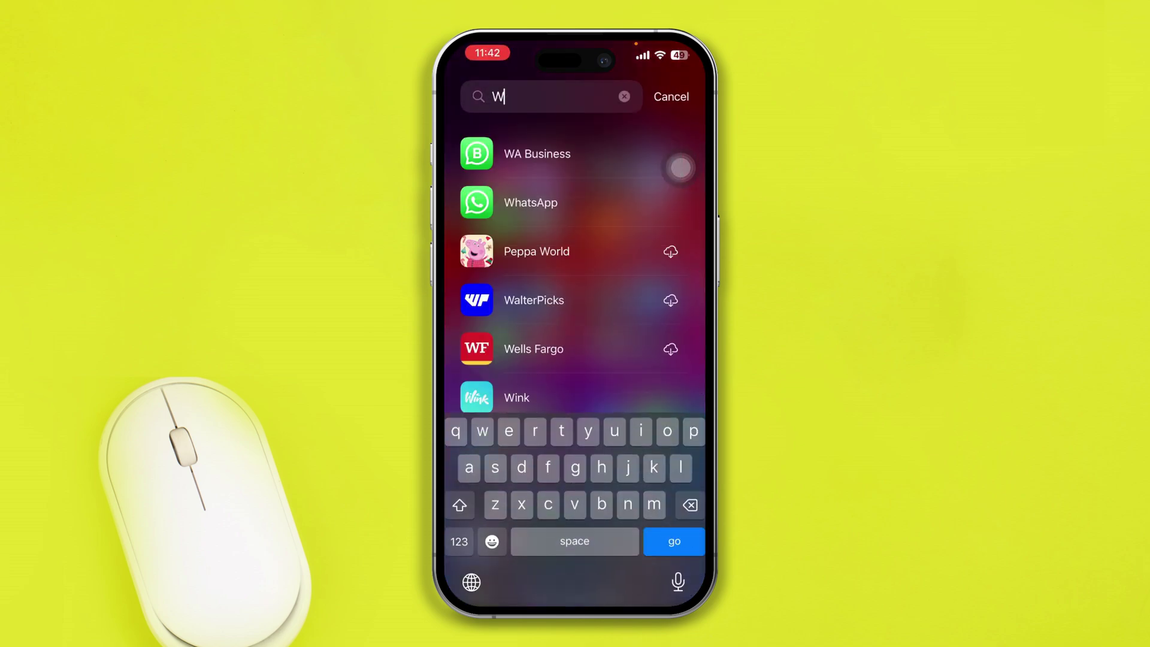
{"action": "type", "text": "hat"}
{"action": "key", "text": "Return"}
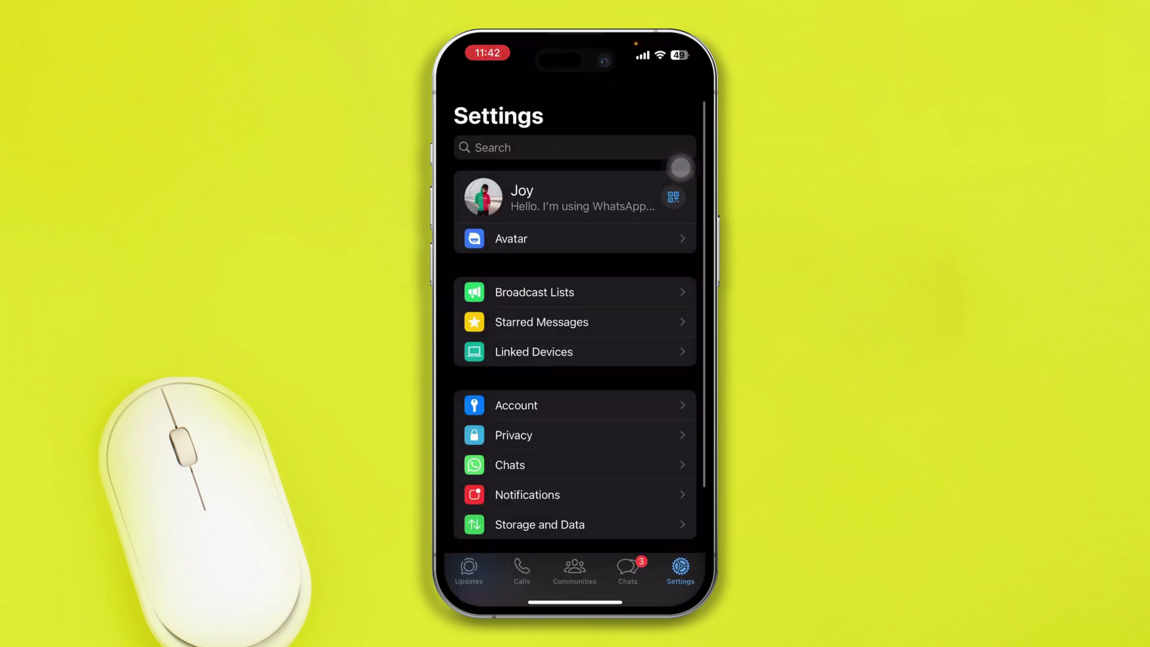
{"action": "scroll", "coordinate": [680, 167], "scroll_direction": "down", "scroll_amount": 3}
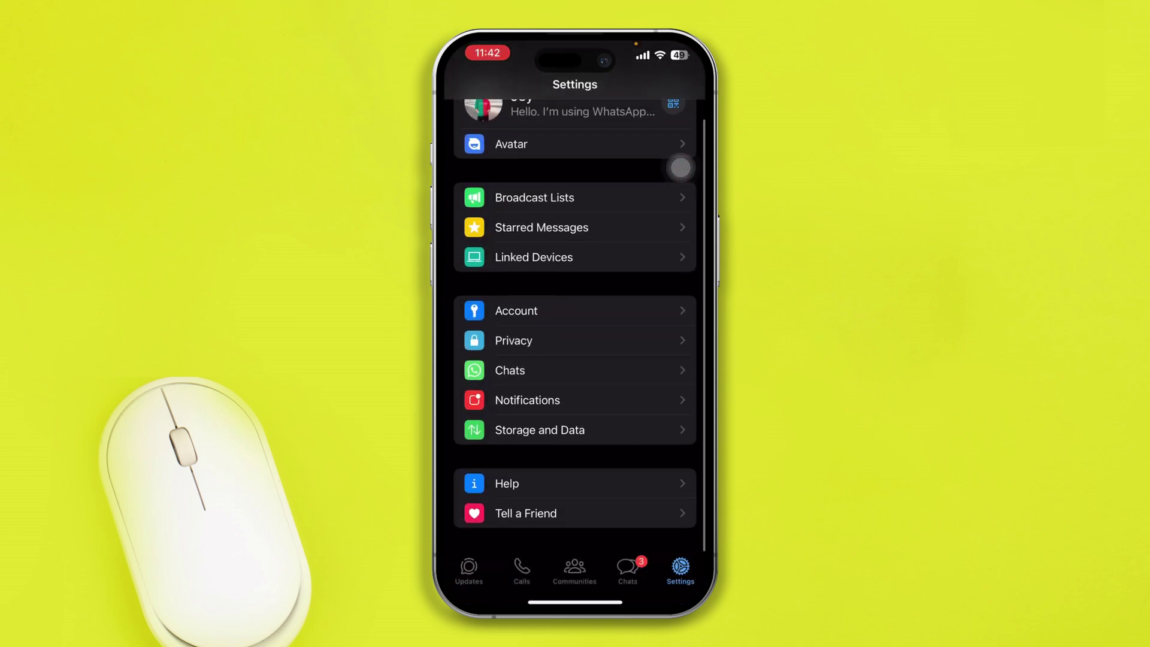
{"action": "key", "text": "Return"}
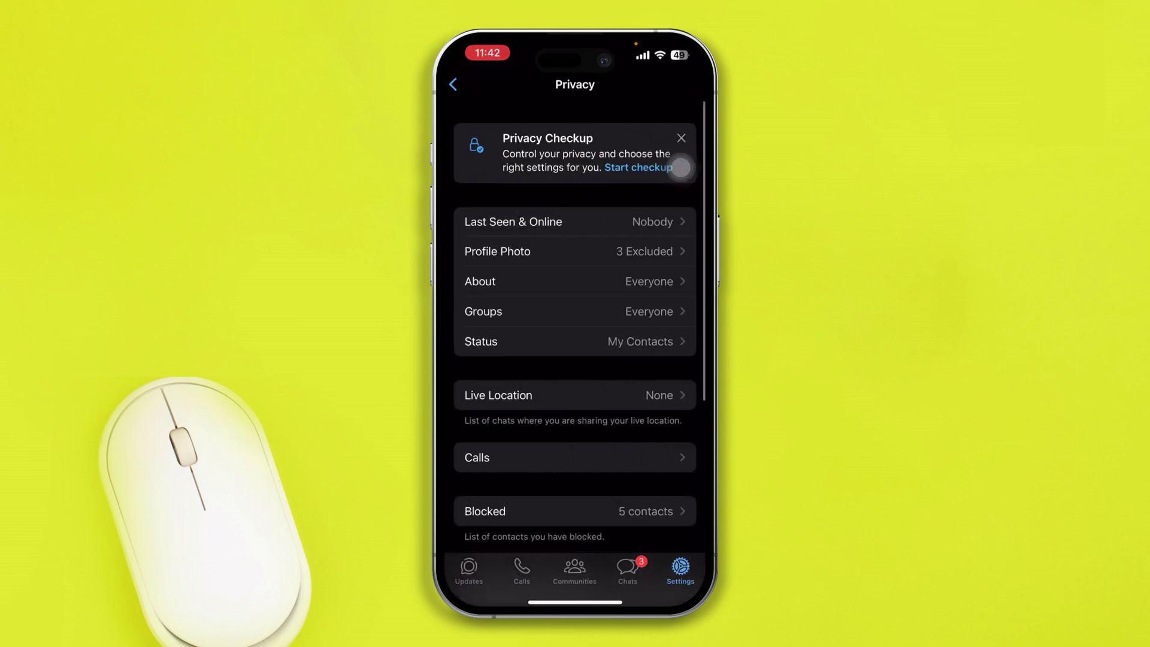
{"action": "scroll", "coordinate": [680, 168], "scroll_direction": "down", "scroll_amount": 5}
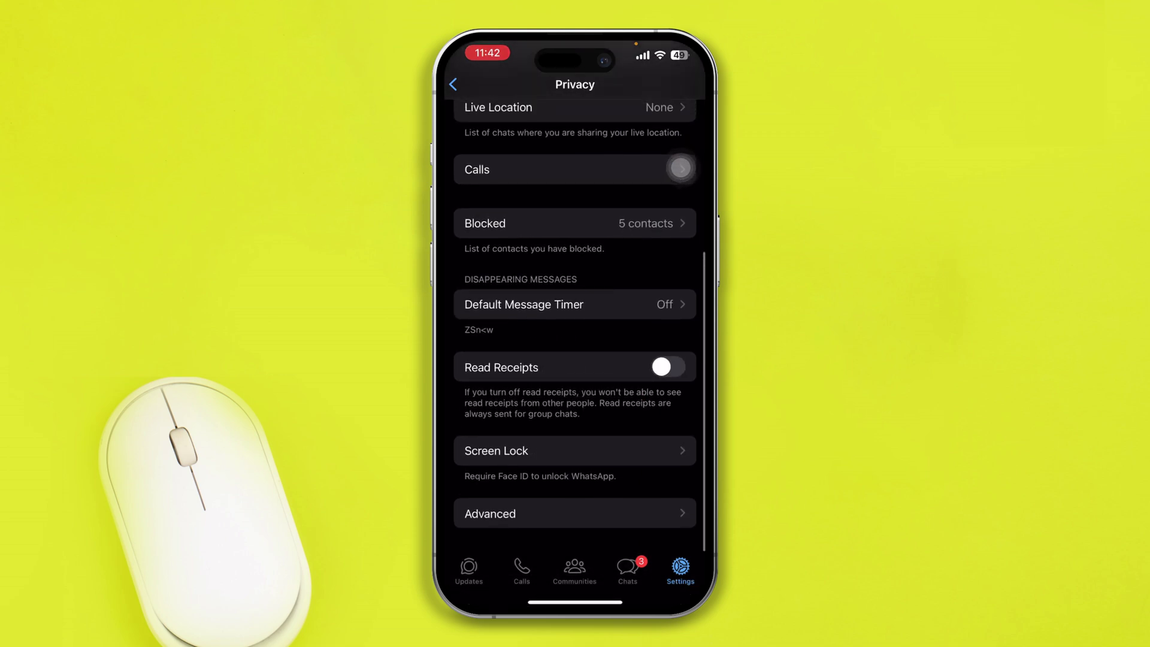
{"action": "key", "text": "Return"}
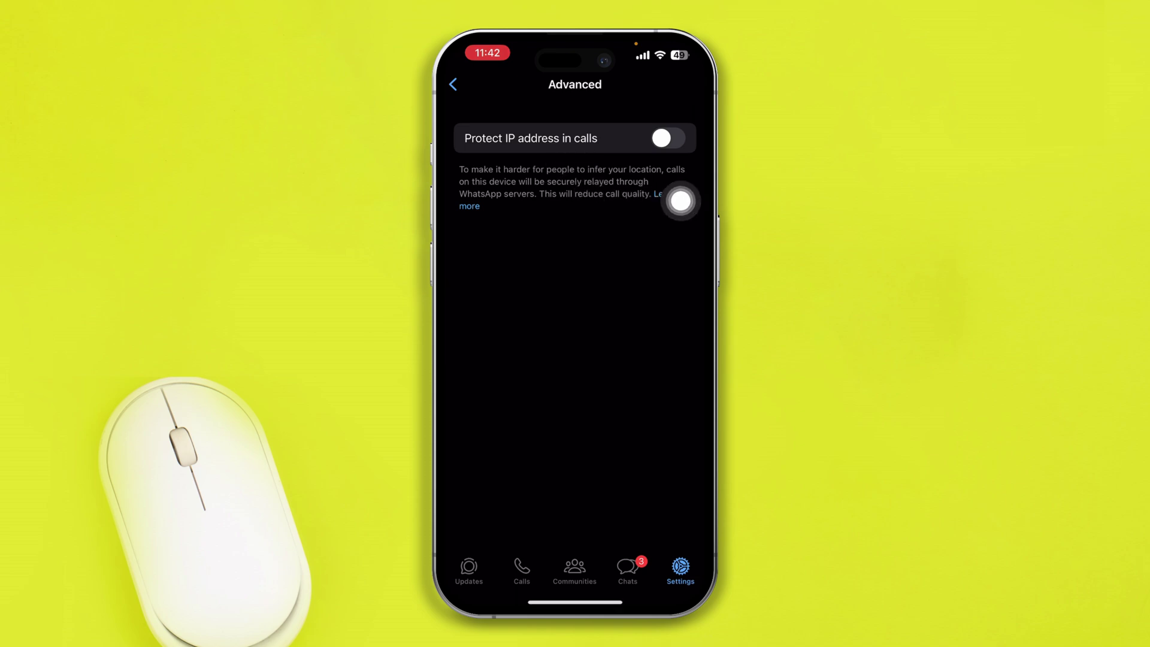
{"action": "key", "text": "space"}
{"action": "key", "text": "super+h"}
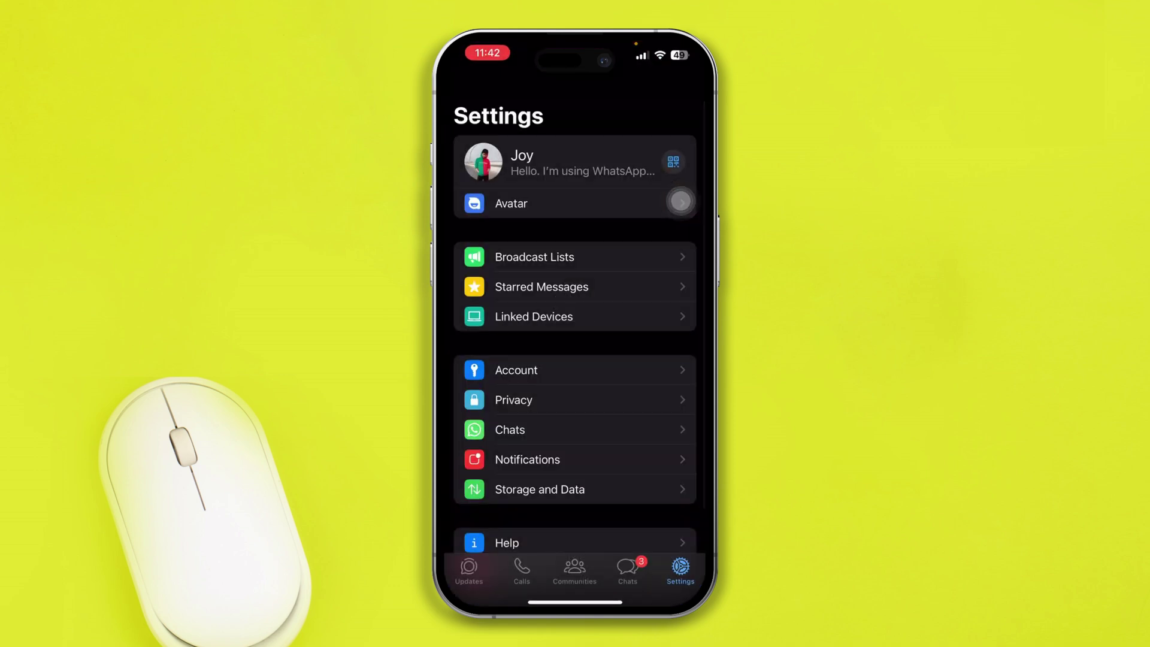
{"action": "scroll", "coordinate": [680, 201], "scroll_direction": "down", "scroll_amount": 2}
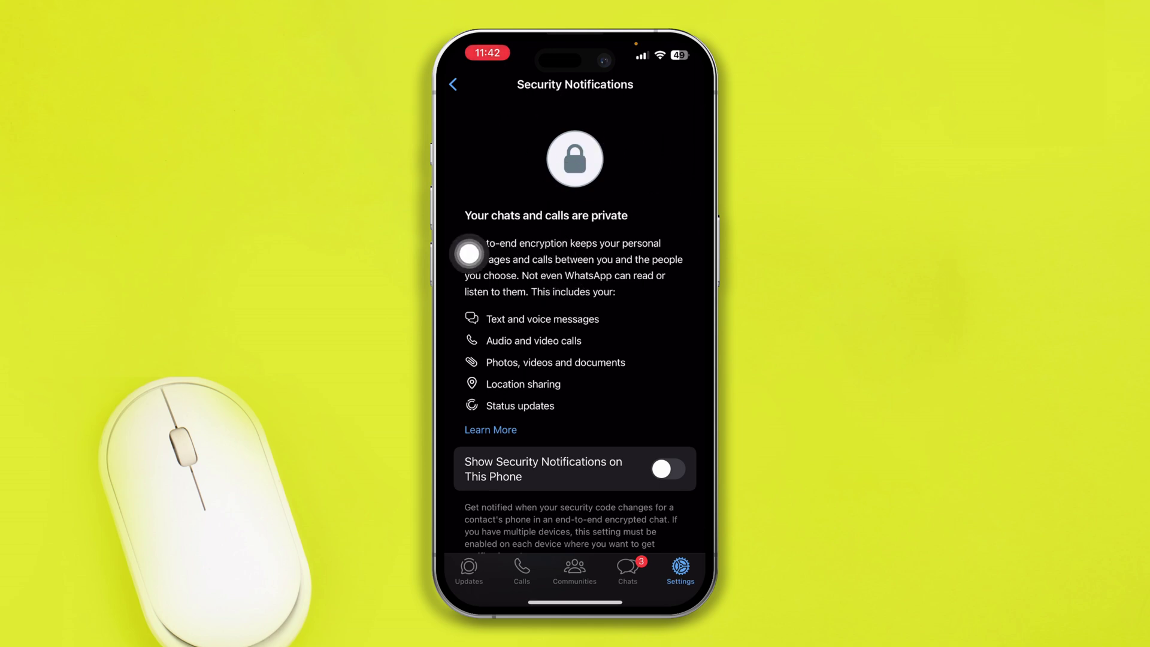
{"action": "scroll", "coordinate": [469, 255], "scroll_direction": "down", "scroll_amount": 2}
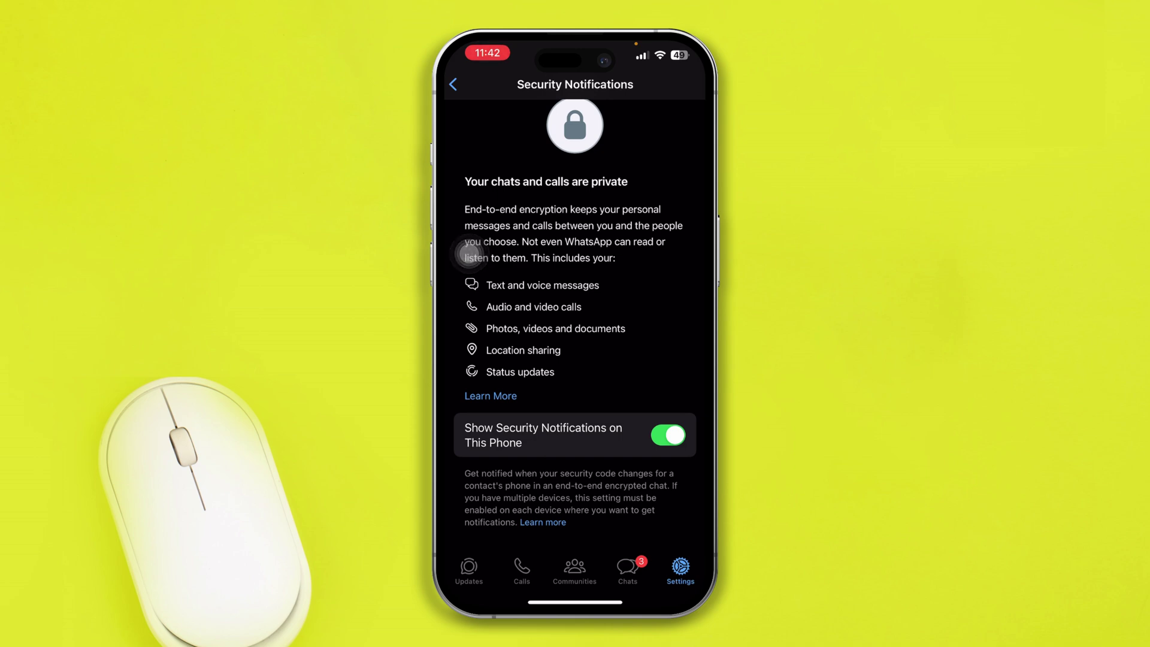
{"action": "scroll", "coordinate": [469, 254], "scroll_direction": "up", "scroll_amount": 2}
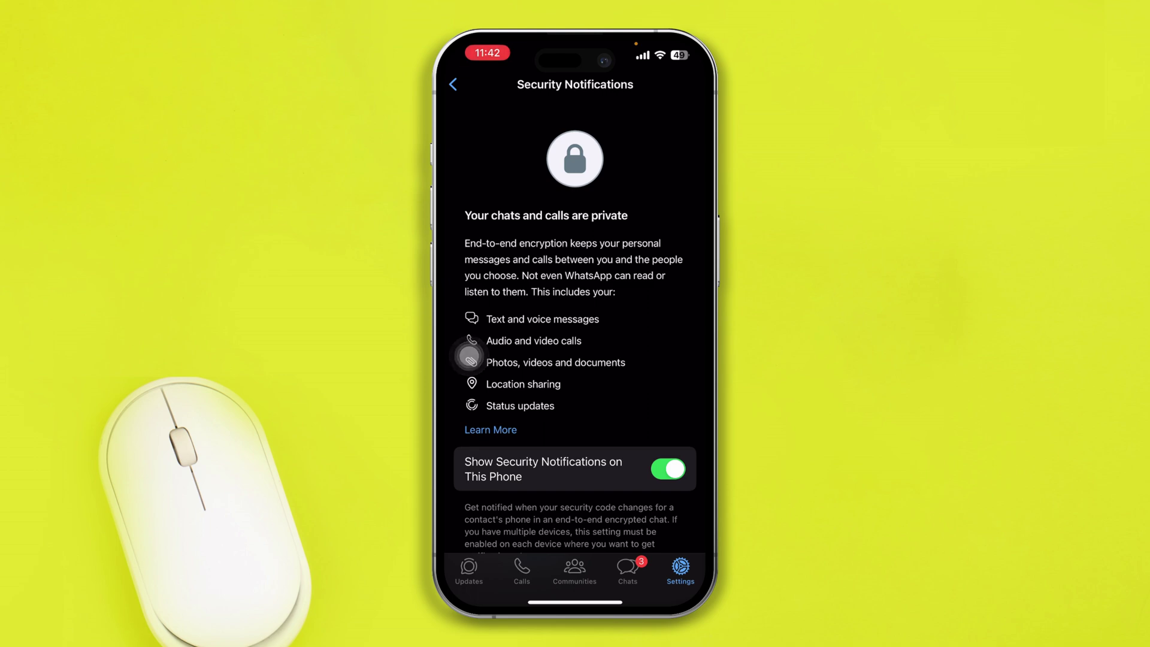
{"action": "scroll", "coordinate": [469, 356], "scroll_direction": "down", "scroll_amount": 2}
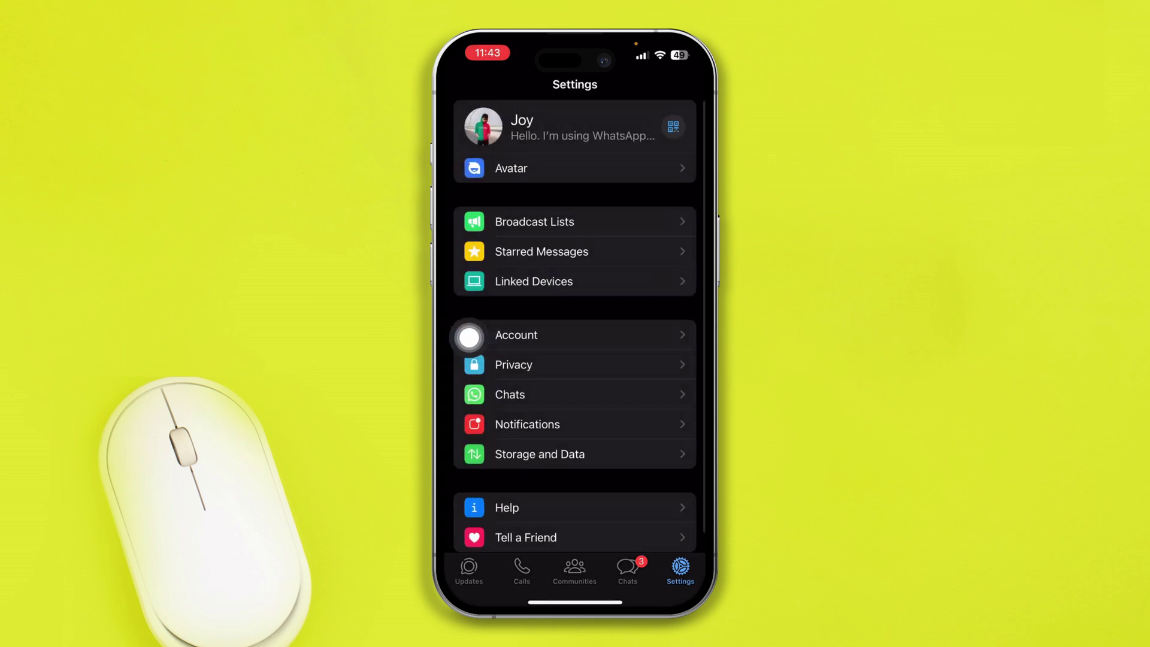
{"action": "scroll", "coordinate": [469, 337], "scroll_direction": "down", "scroll_amount": 1}
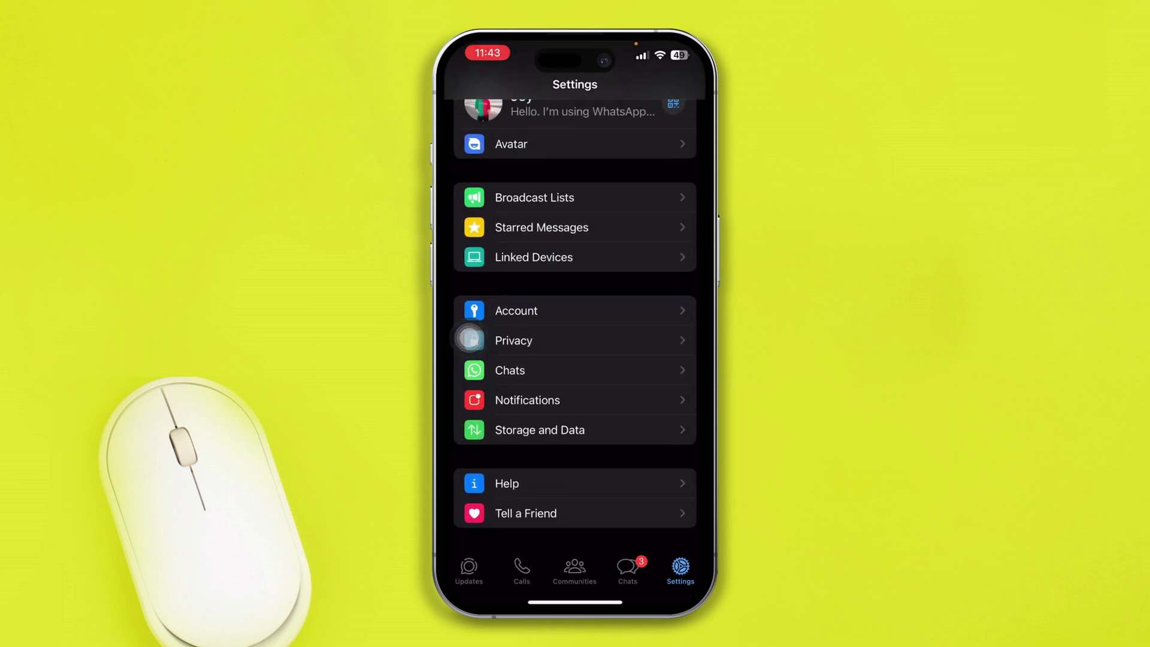
Go to Account > Two-Step Verification and start enabling it to bring up the 6-digit PIN screen.
{"action": "left_click", "coordinate": [472, 339]}
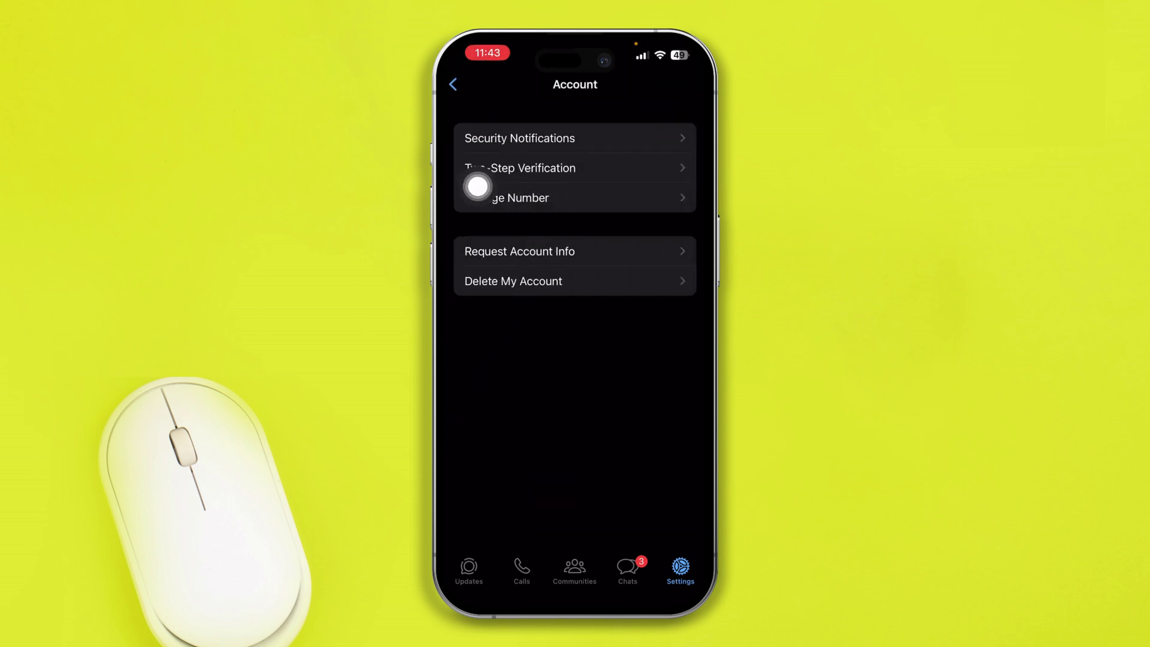
{"action": "left_click", "coordinate": [665, 168]}
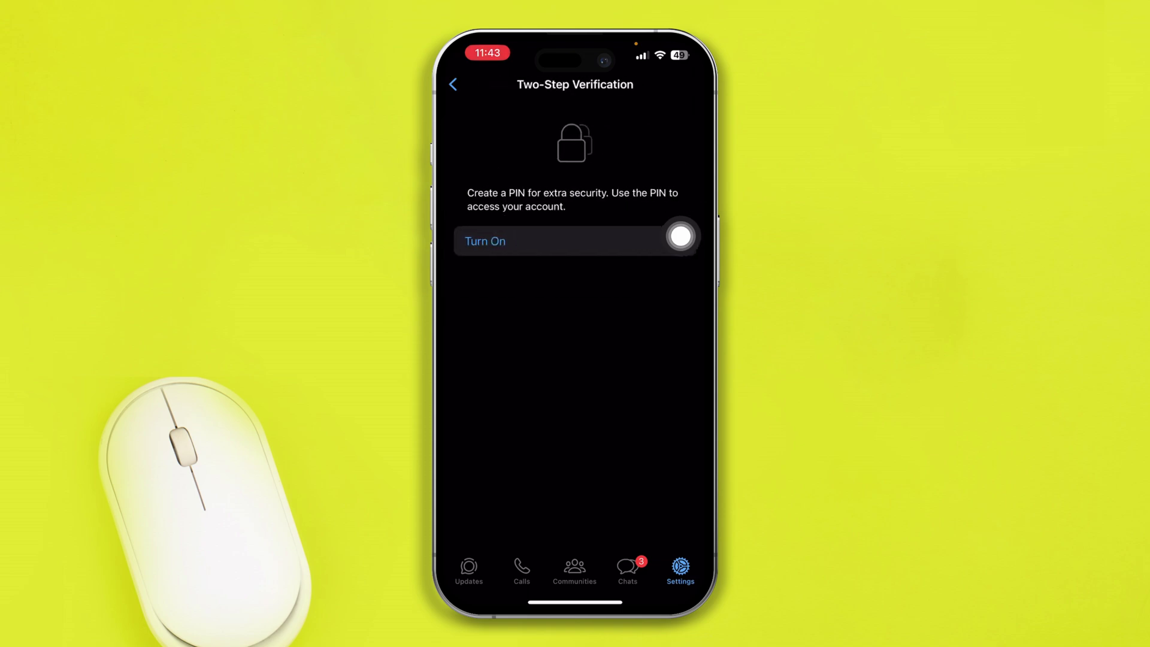
{"action": "left_click", "coordinate": [680, 236]}
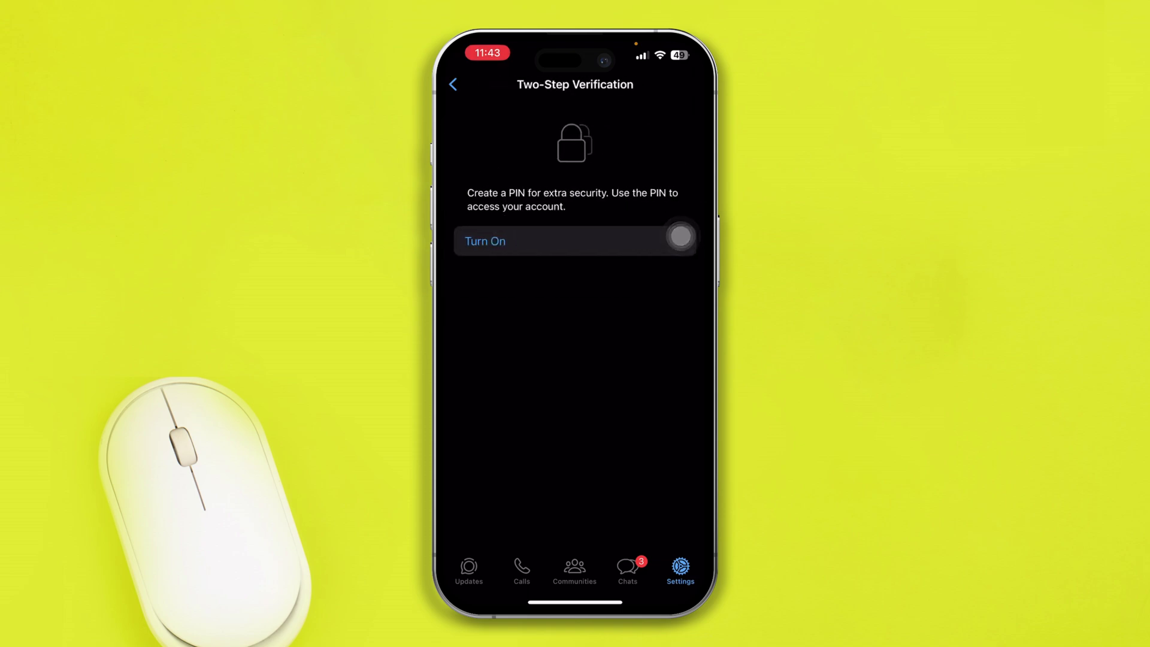
Enter and confirm the 6-digit PIN, then choose Skip Email to finish two-step verification.
{"action": "left_click", "coordinate": [681, 236]}
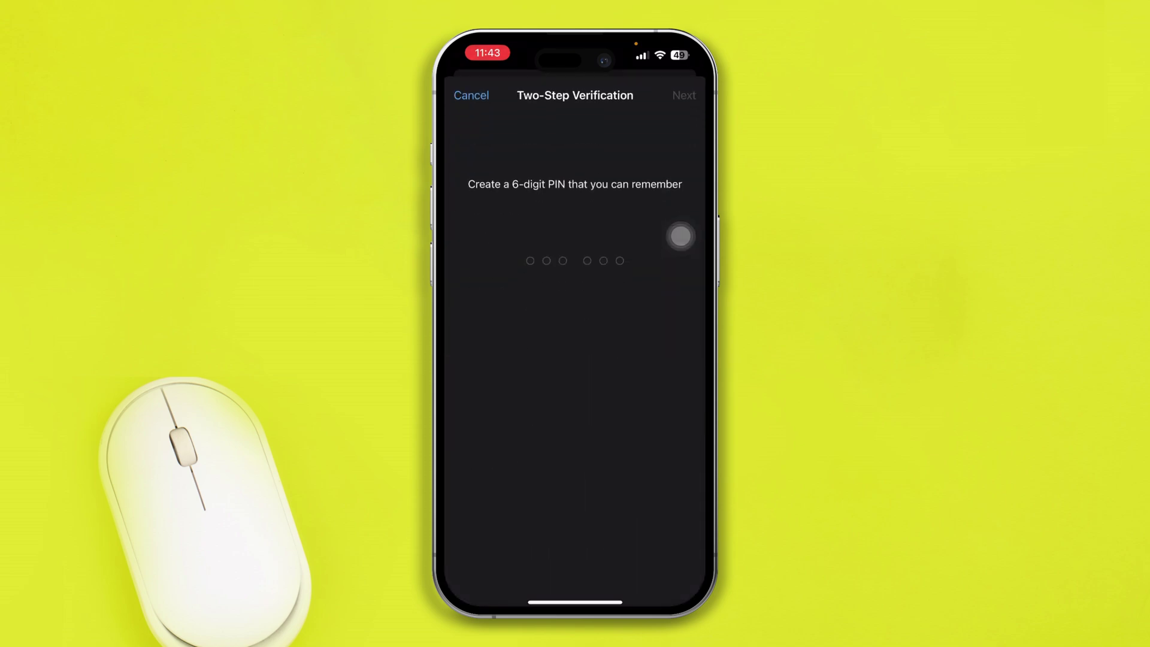
{"action": "type", "text": "000000"}
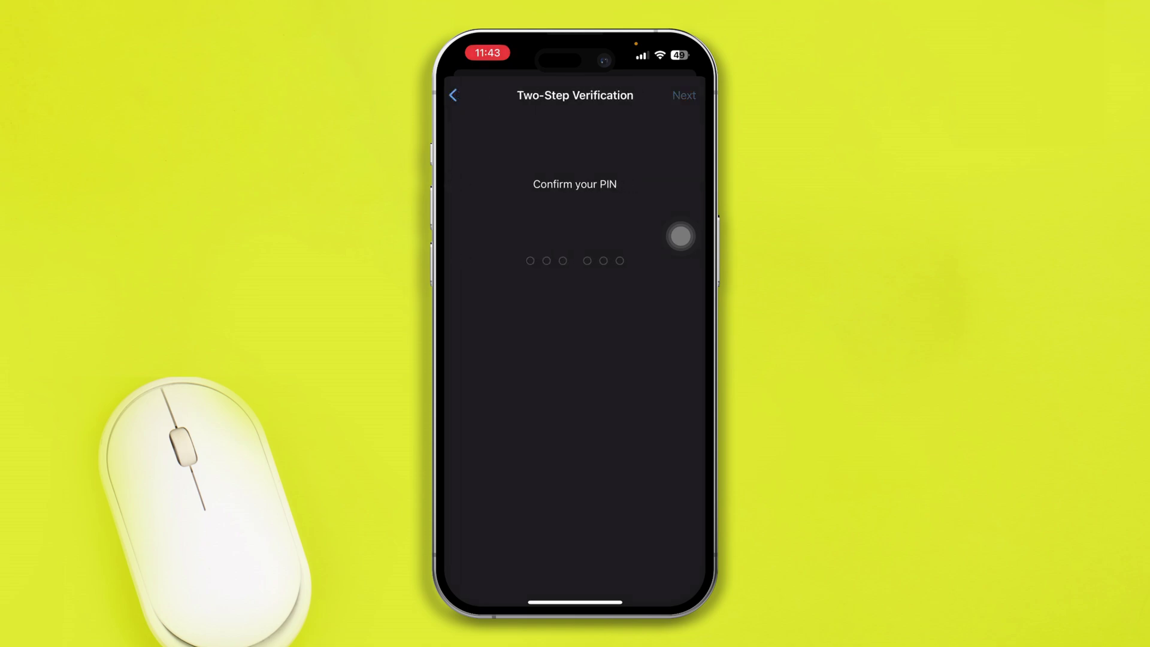
{"action": "type", "text": "000000"}
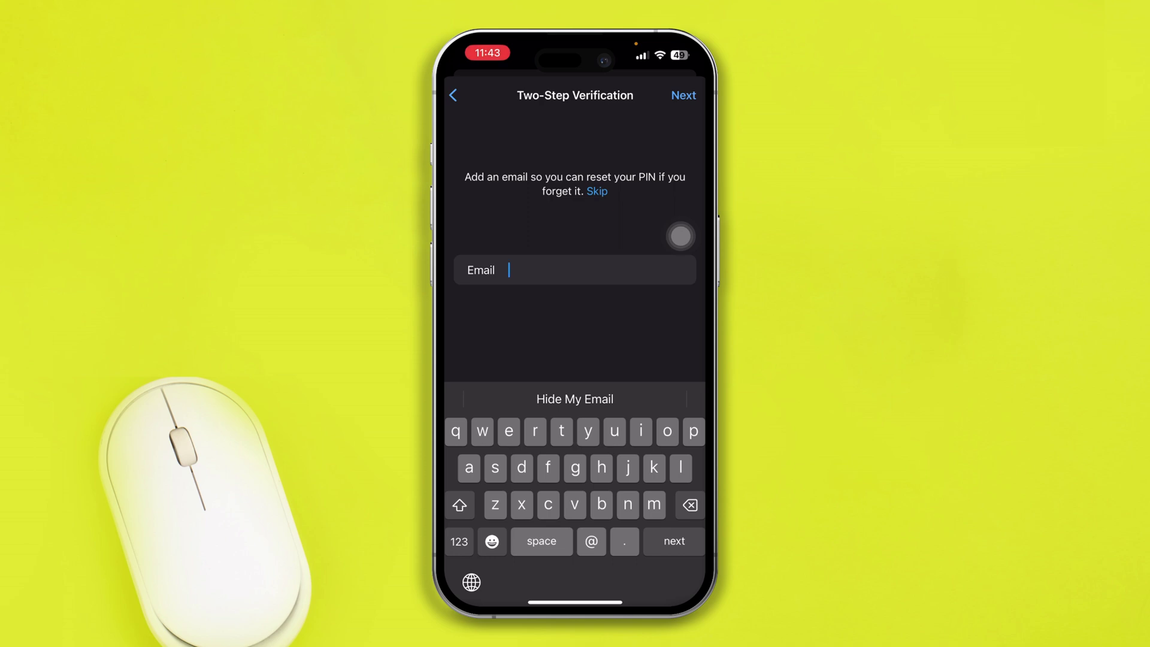
{"action": "key", "text": "Return"}
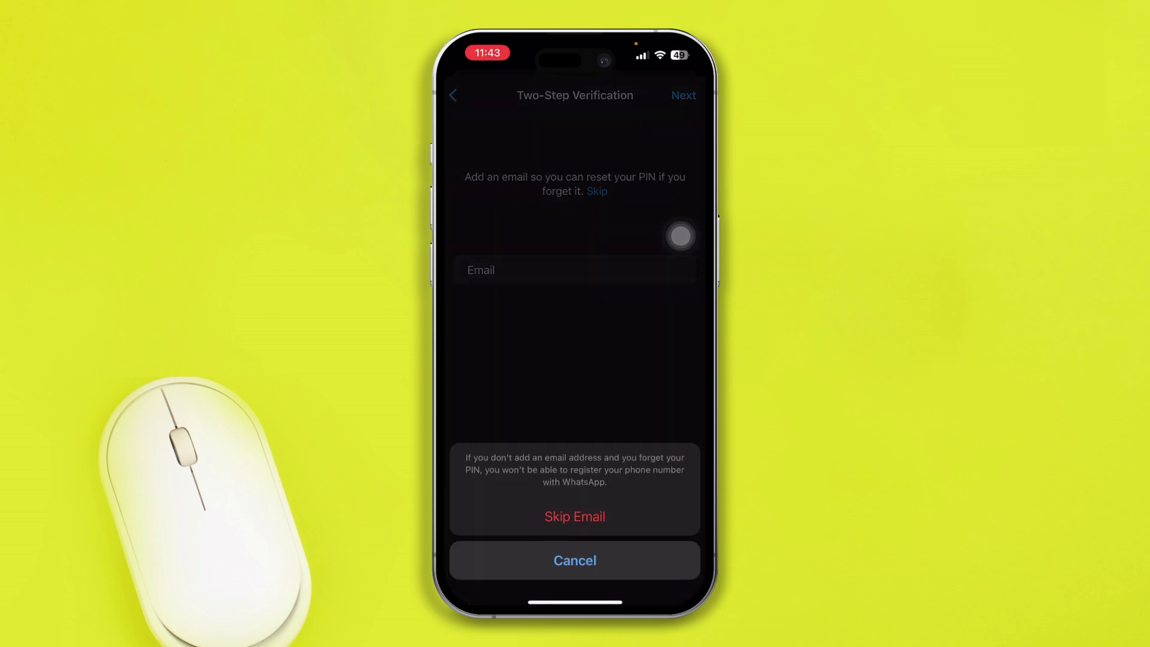
{"action": "left_click", "coordinate": [680, 235]}
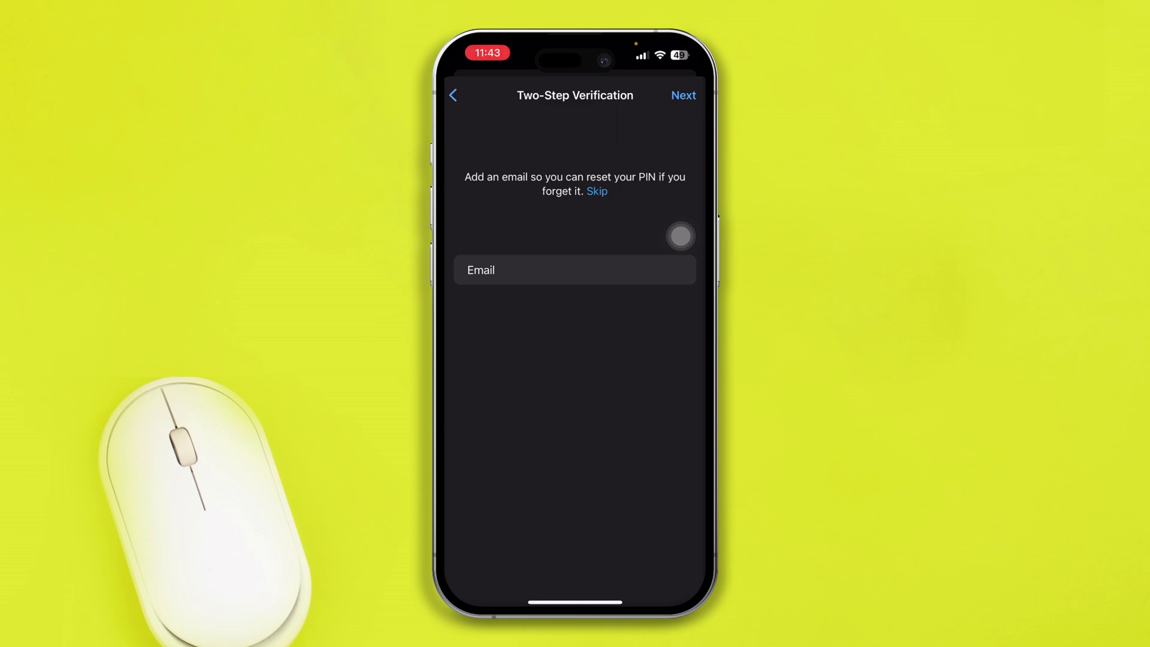
{"action": "left_click", "coordinate": [597, 191]}
{"action": "left_click", "coordinate": [575, 514]}
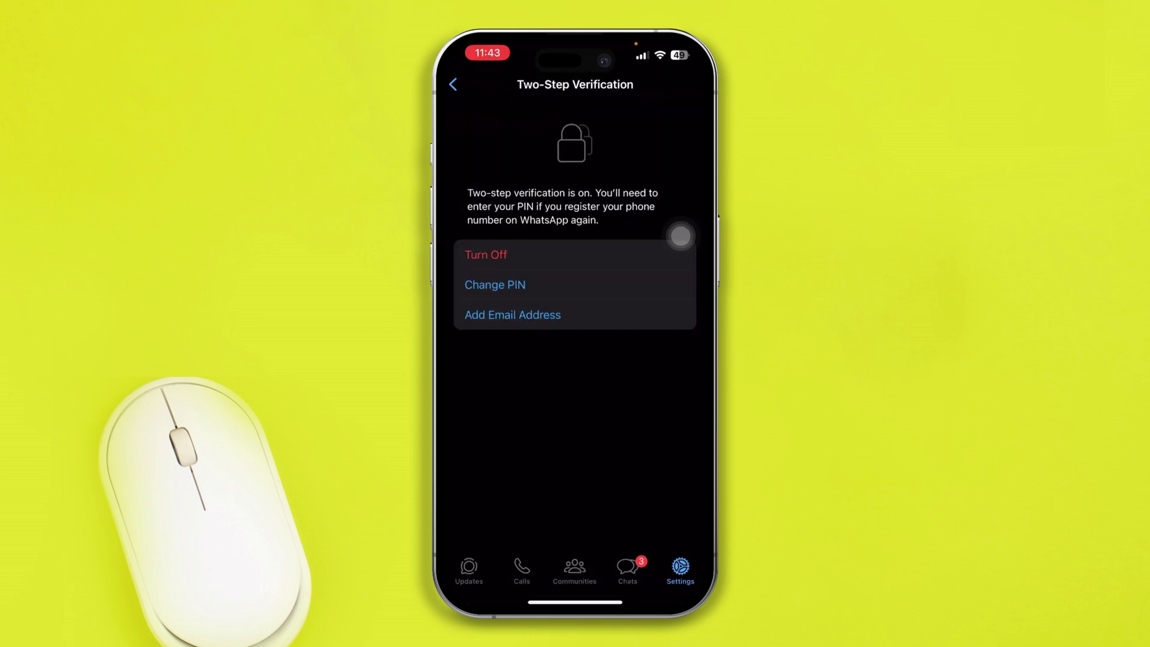
Return to the Account page, then exit WhatsApp to the App Library.
{"action": "key", "text": "super+h"}
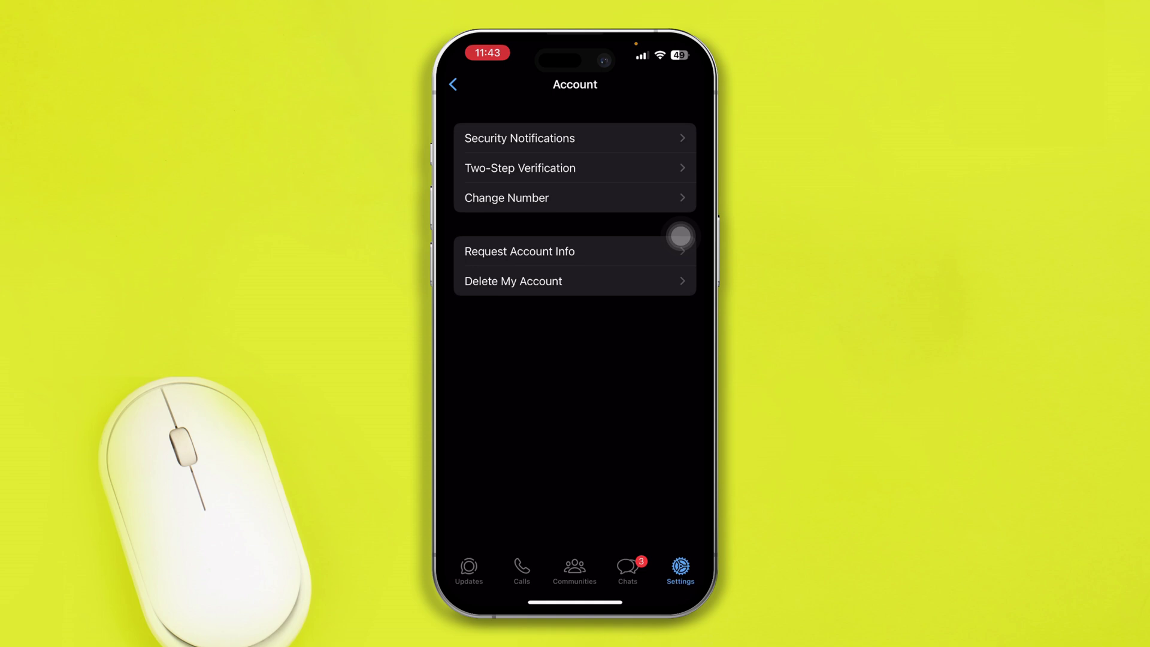
{"action": "key", "text": "super+h"}
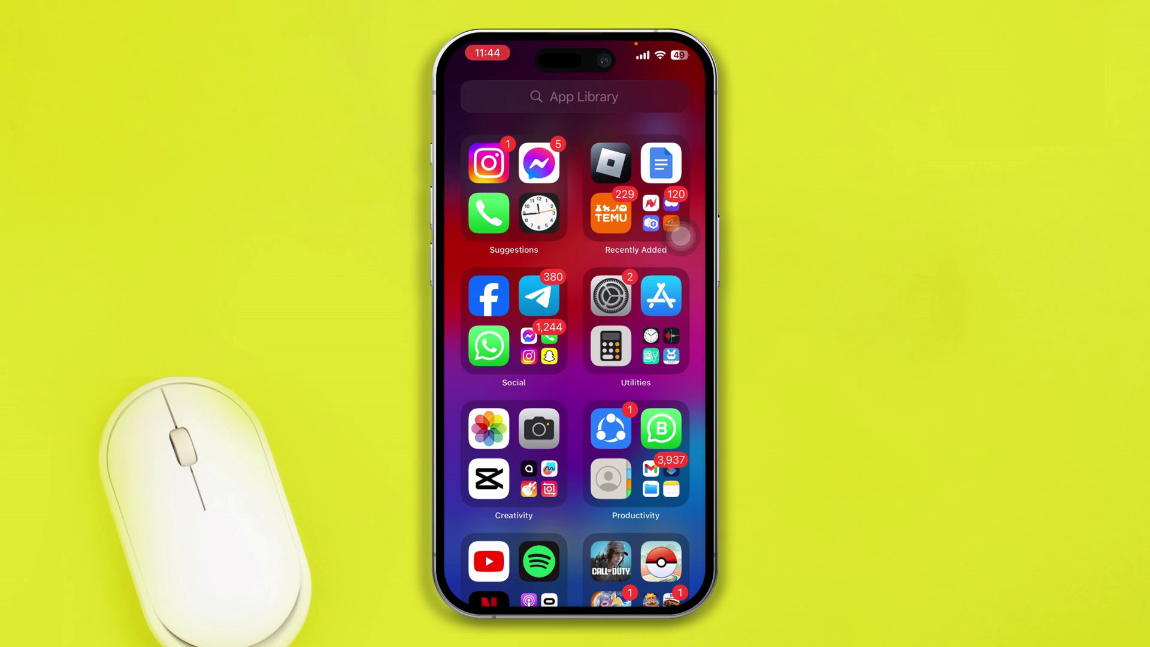
{"action": "scroll", "coordinate": [680, 236], "scroll_direction": "right", "scroll_amount": 3}
Open iOS Settings and go into Privacy & Security to view Lockdown Mode.
{"action": "left_click", "coordinate": [609, 296]}
{"action": "scroll", "coordinate": [681, 237], "scroll_direction": "down", "scroll_amount": 5}
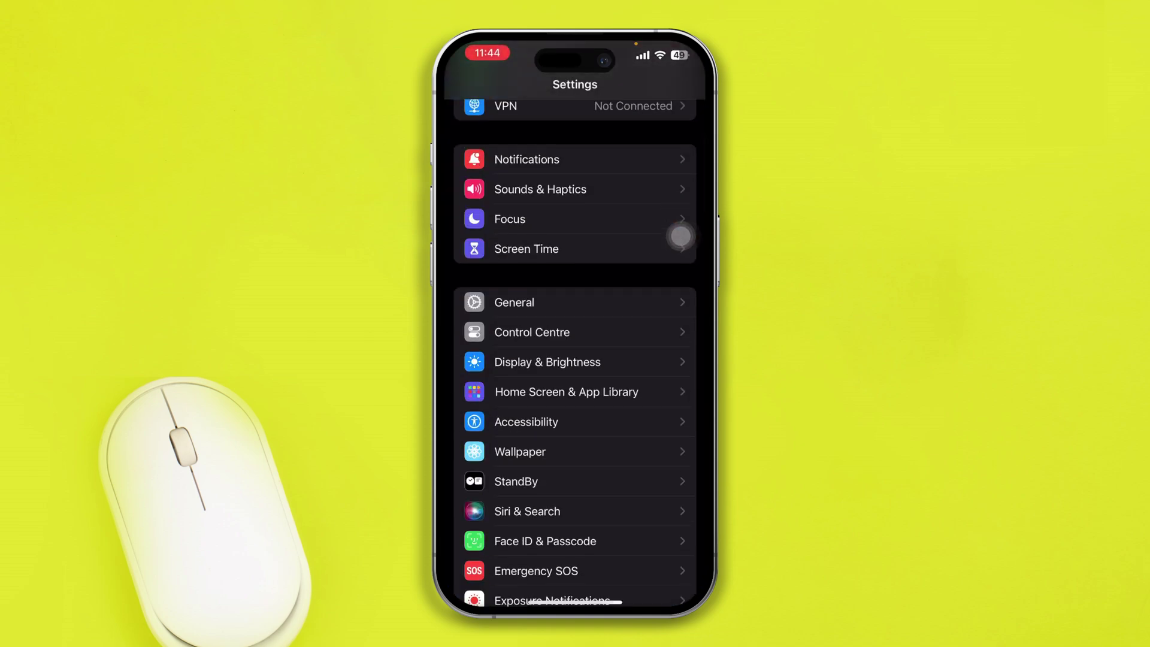
{"action": "scroll", "coordinate": [680, 236], "scroll_direction": "down", "scroll_amount": 5}
{"action": "scroll", "coordinate": [680, 236], "scroll_direction": "down", "scroll_amount": 4}
{"action": "left_click", "coordinate": [680, 237]}
{"action": "scroll", "coordinate": [679, 237], "scroll_direction": "down", "scroll_amount": 2}
{"action": "scroll", "coordinate": [680, 237], "scroll_direction": "down", "scroll_amount": 5}
{"action": "scroll", "coordinate": [680, 236], "scroll_direction": "down", "scroll_amount": 2}
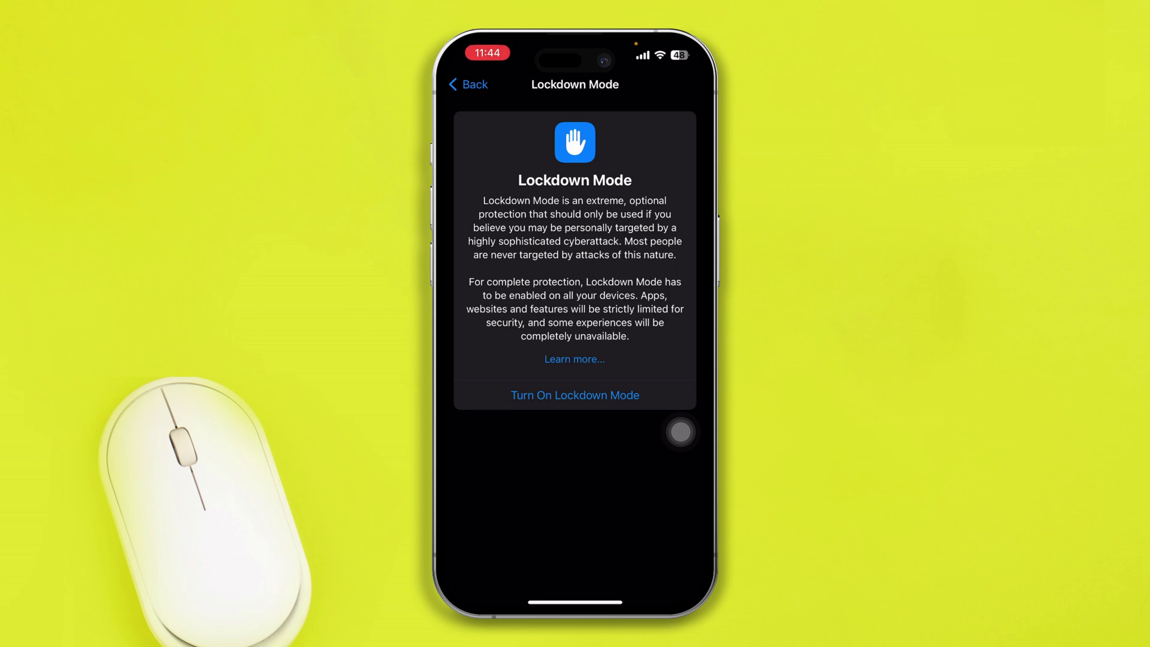
Back out of Lockdown Mode to the App Library, then dismiss WhatsApp's quick-actions menu.
{"action": "key", "text": "super+bracketleft"}
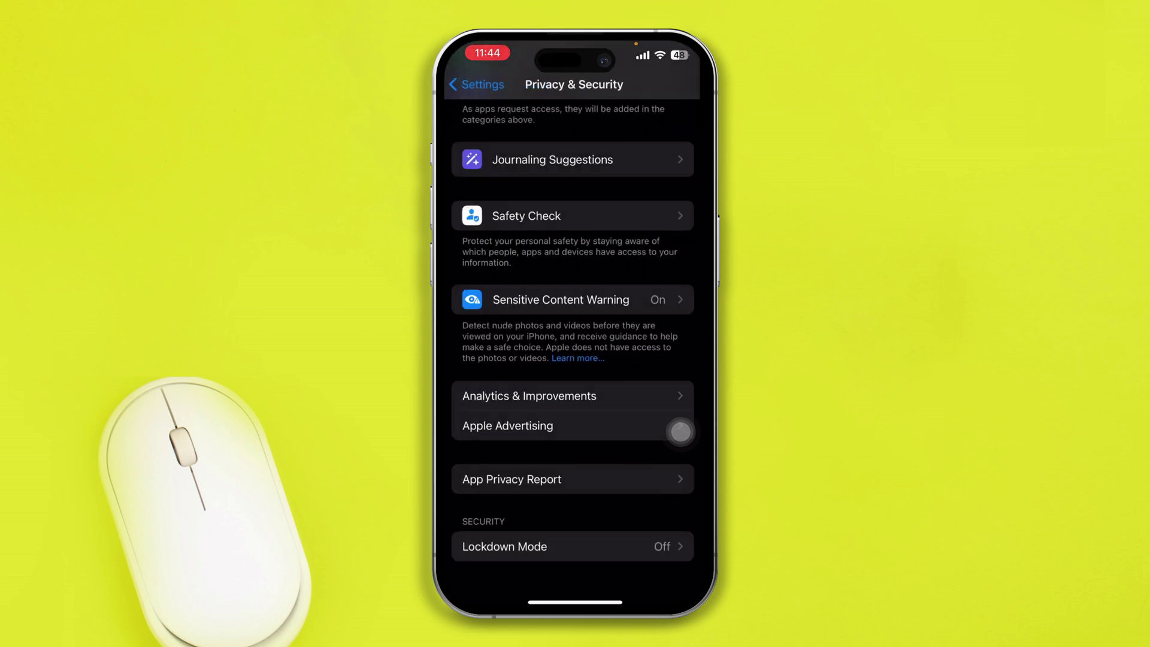
{"action": "scroll", "coordinate": [680, 431], "scroll_direction": "up", "scroll_amount": 5}
{"action": "scroll", "coordinate": [681, 432], "scroll_direction": "up", "scroll_amount": 5}
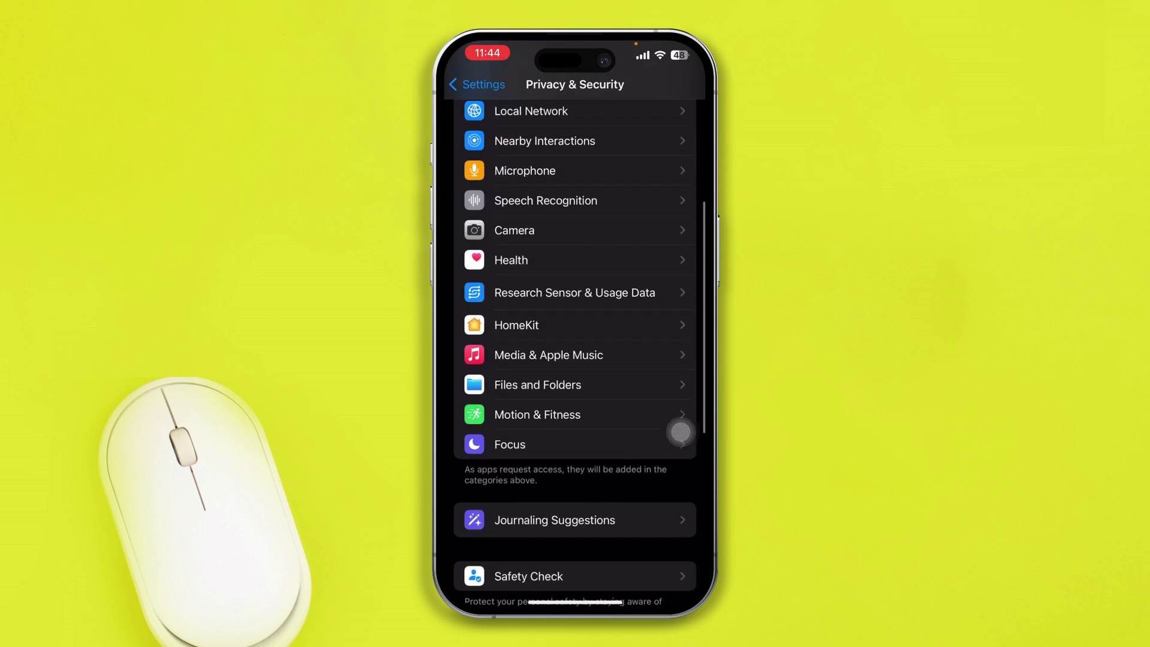
{"action": "key", "text": "super+h"}
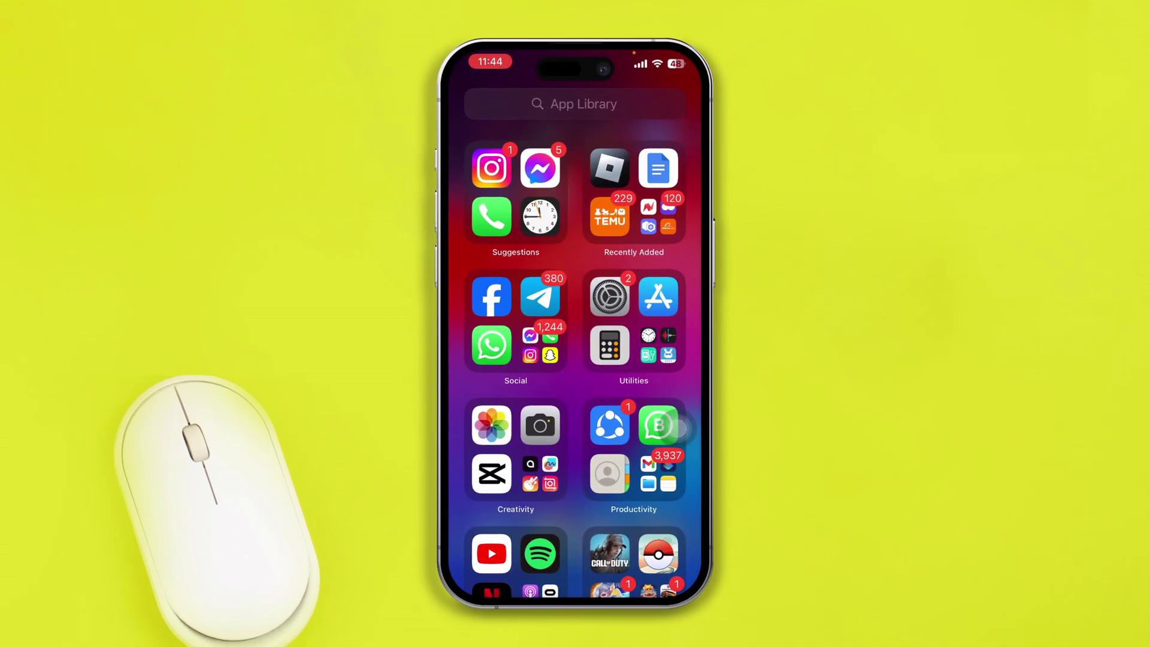
{"action": "right_click", "coordinate": [491, 345]}
{"action": "left_click", "coordinate": [672, 423]}
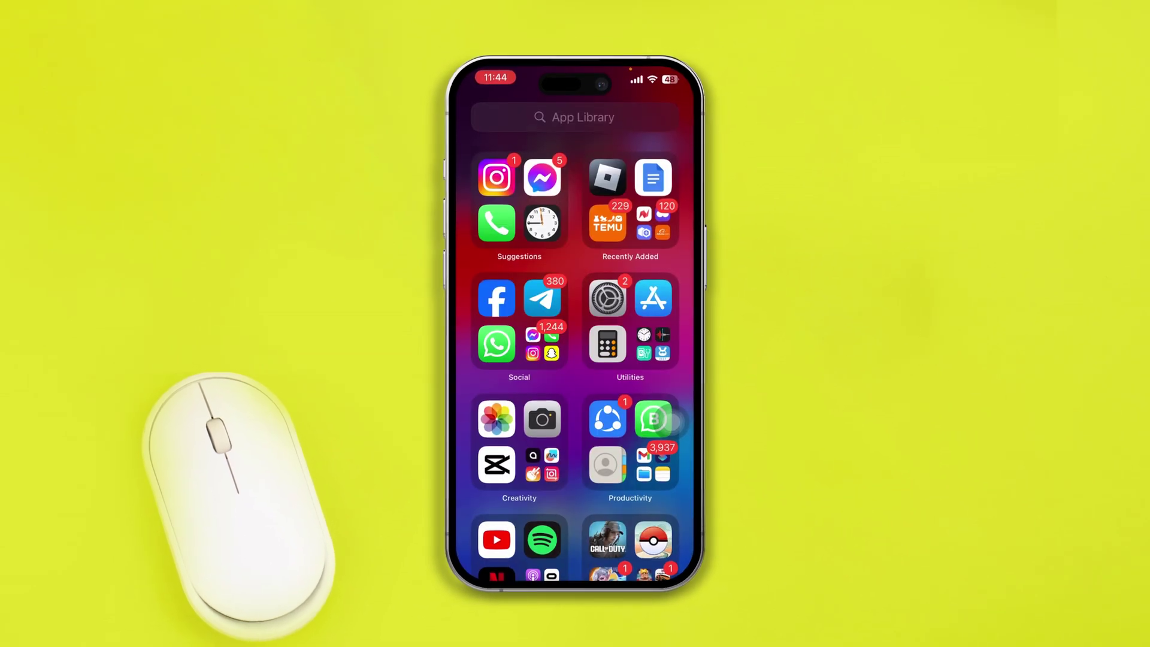